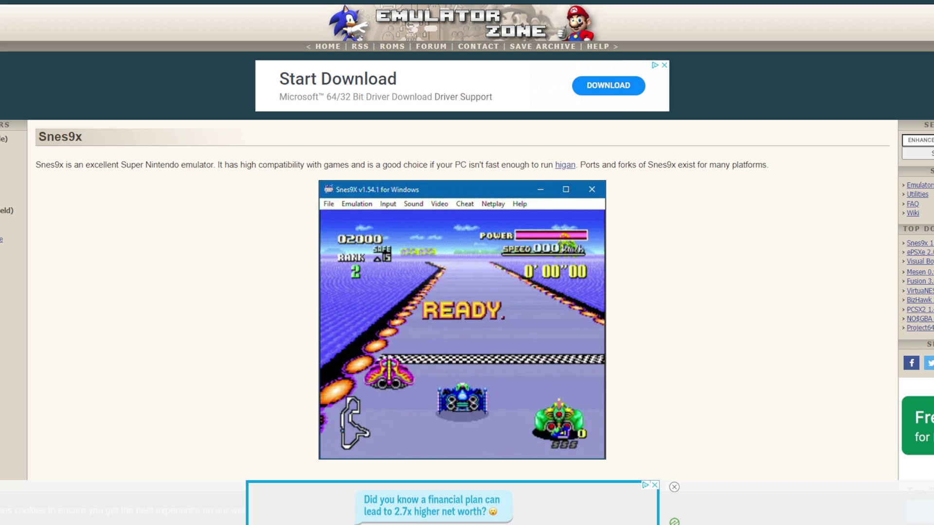
Step: Extract the downloaded snes9x-1.62.3-win32-x64 archive into its own folder with 7-Zip and delete the archive
scroll(467, 263, down, 15)
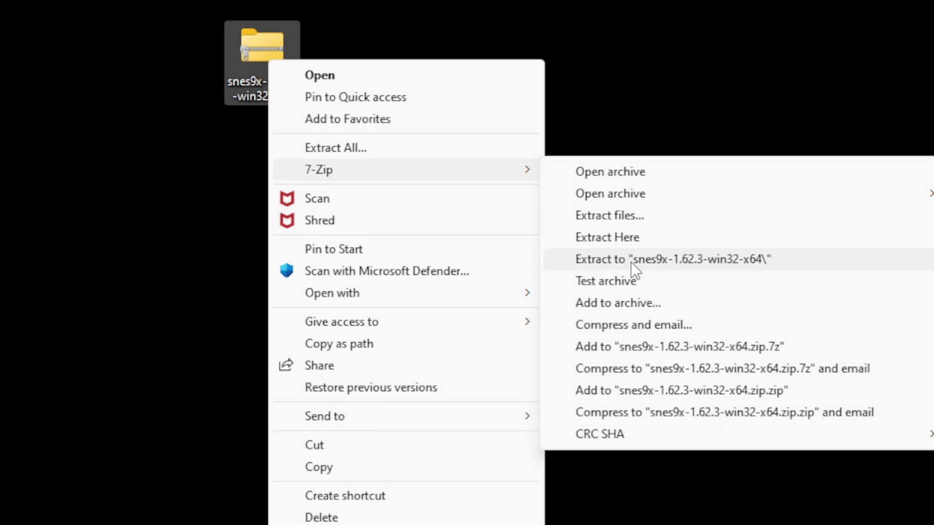
click(679, 264)
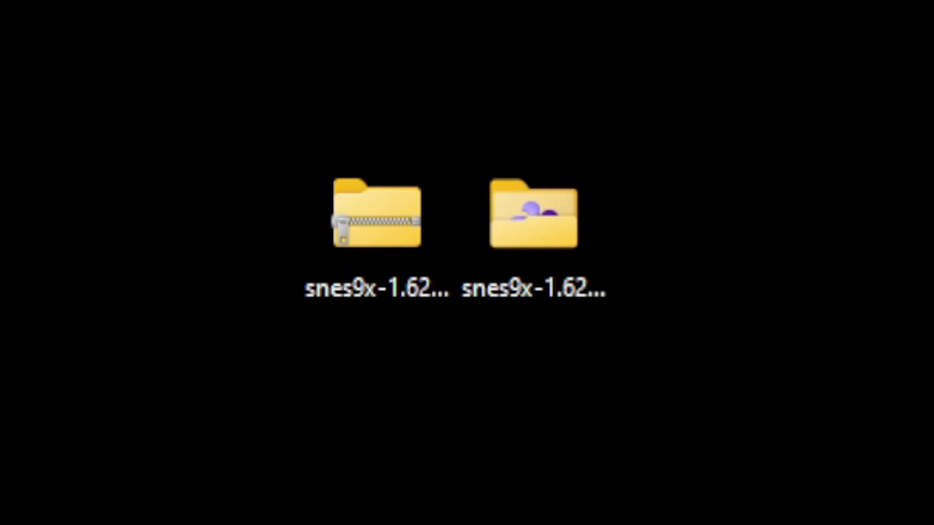
right_click(373, 247)
click(751, 292)
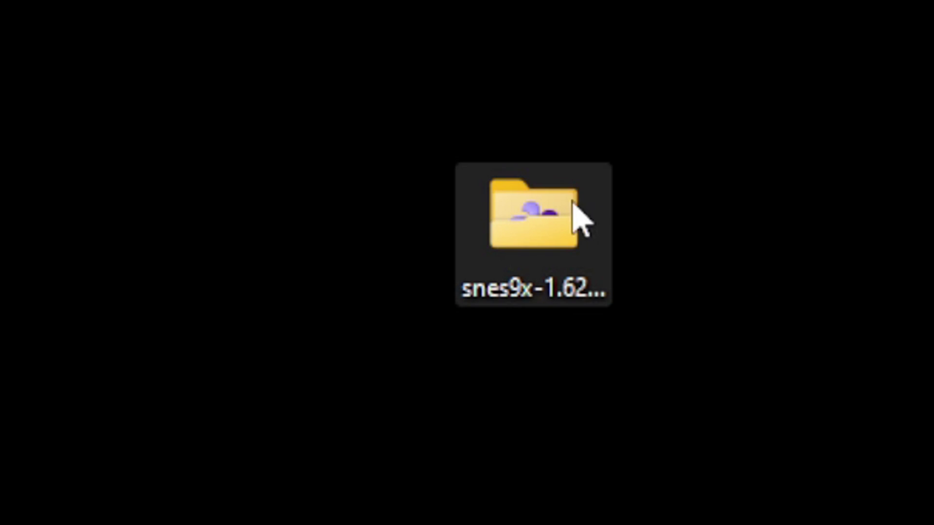
Step: Launch the snes9x-x64 application from the extracted folder
double_click(544, 244)
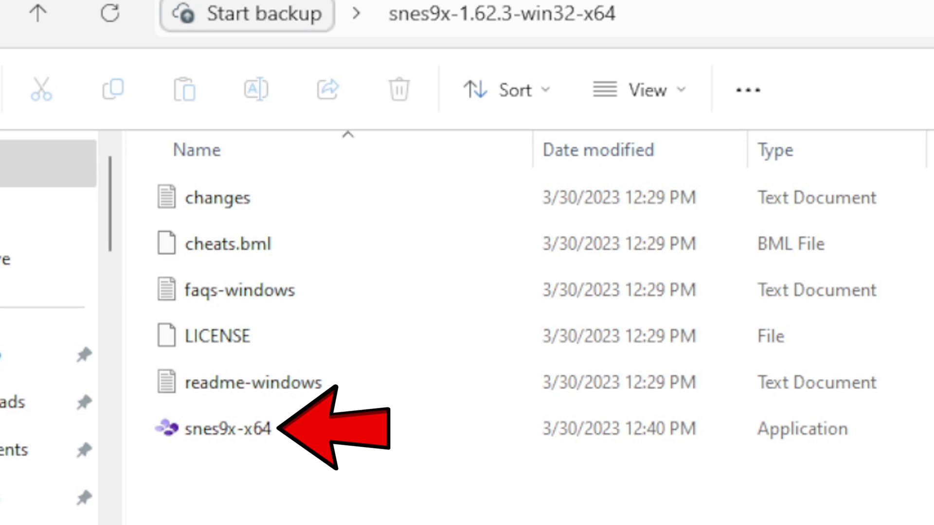
double_click(369, 444)
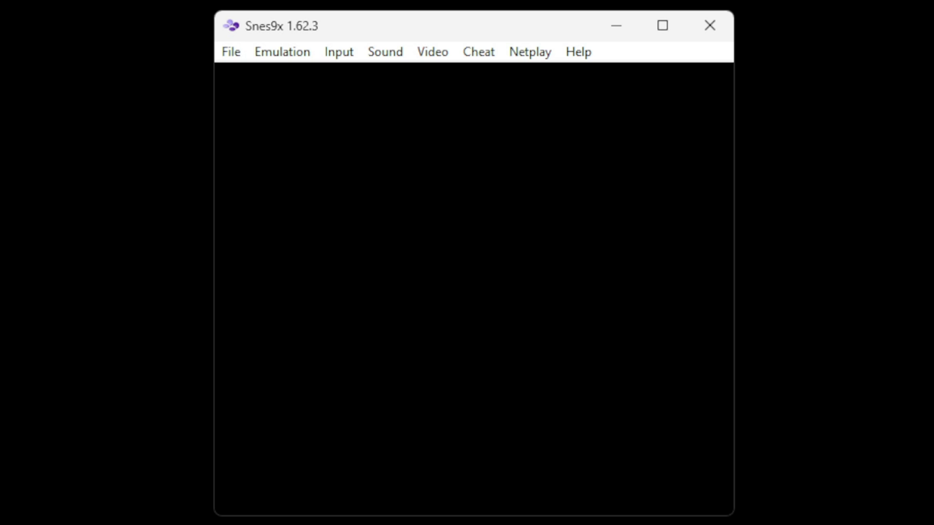
Step: Map Joypad #1 to the gamepad: POV directions, B/A/Y/X as Buttons 0/1/3/2, Start 9, Select 13, L 4 and R 5
click(339, 54)
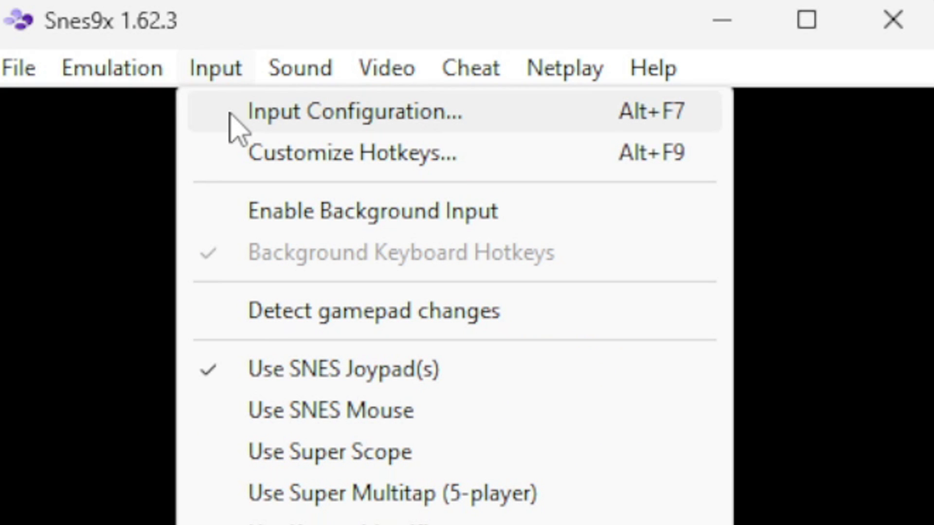
click(232, 115)
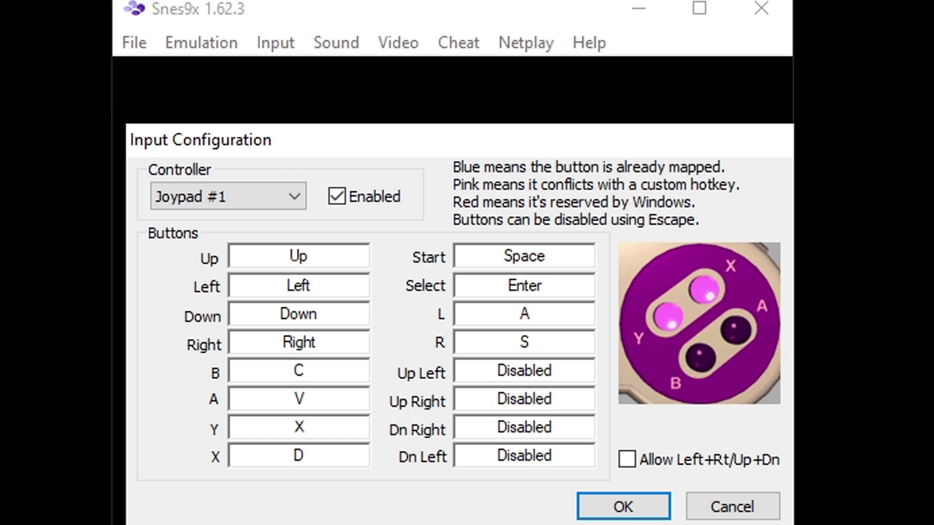
click(305, 256)
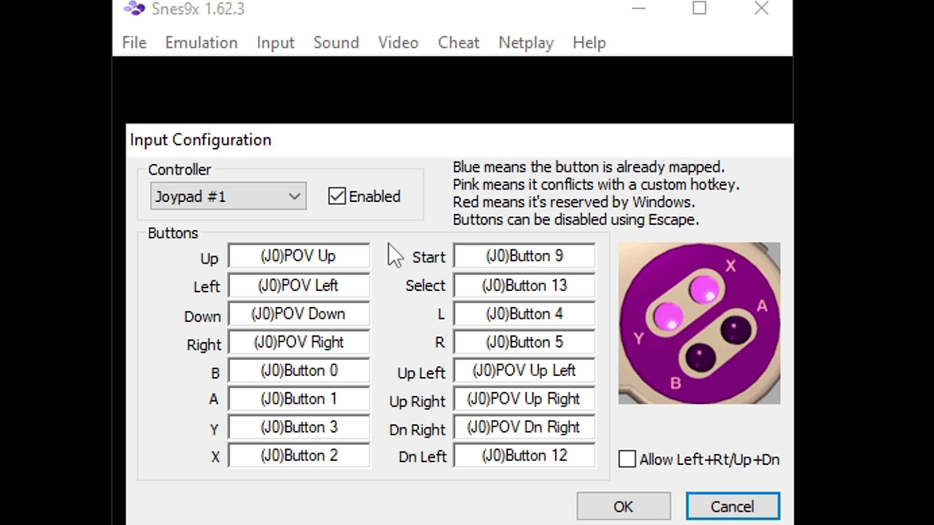
click(298, 199)
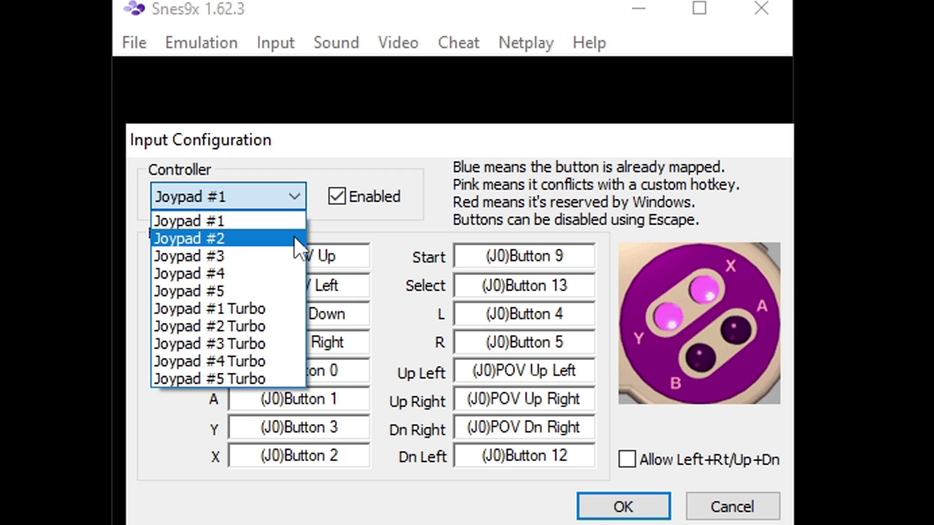
click(480, 130)
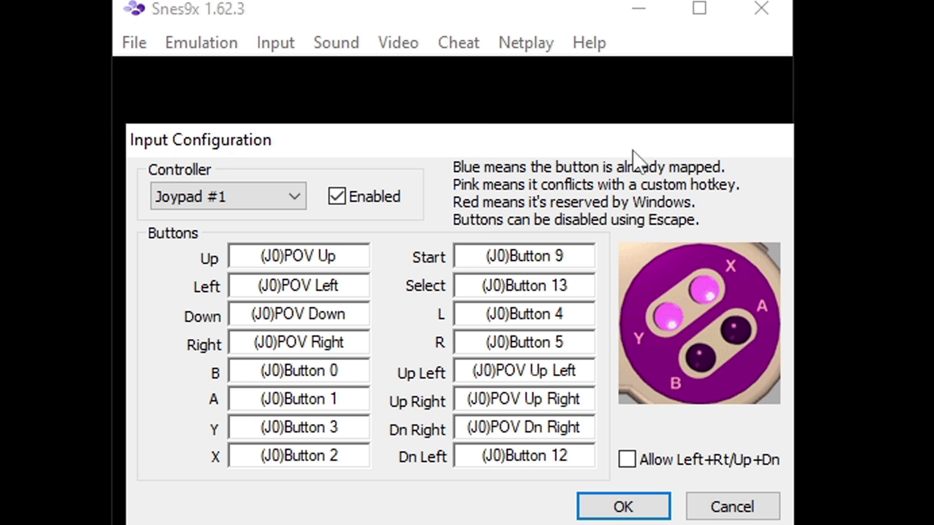
click(632, 508)
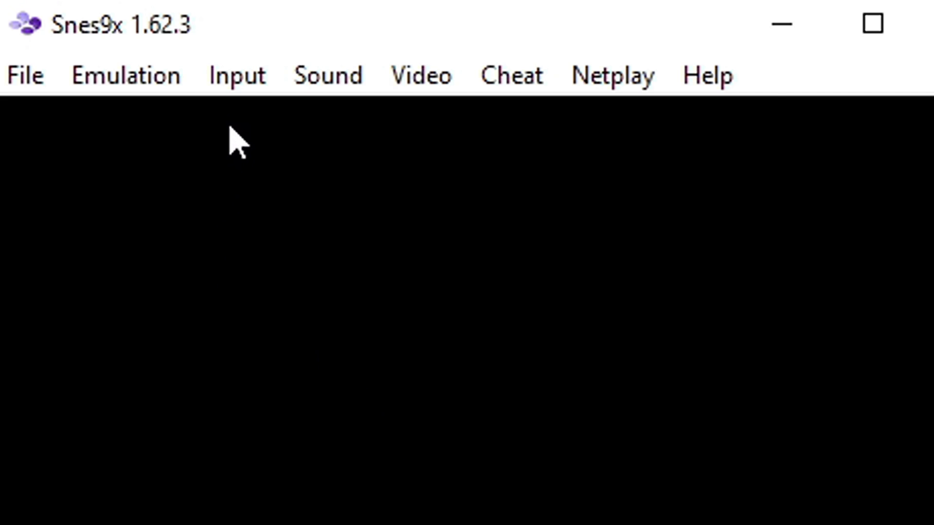
Step: Review the first page of the emulator's hotkey configuration and accept the default assignments
click(242, 80)
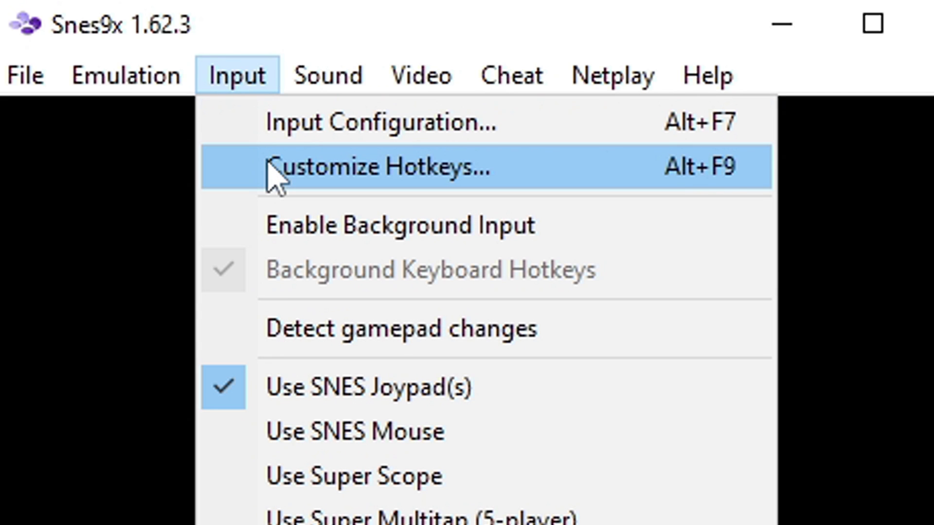
click(275, 175)
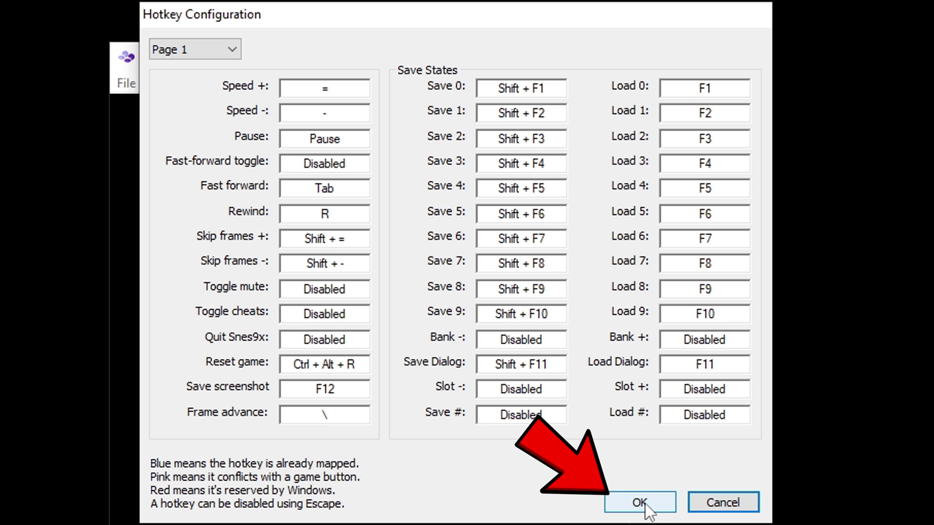
click(640, 502)
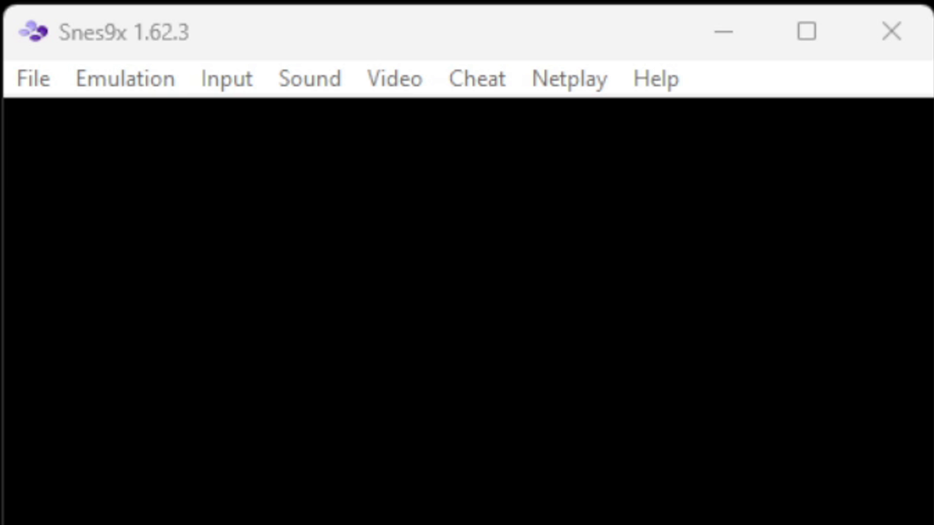
Step: Set the output method to Vulkan in the display configuration
click(391, 90)
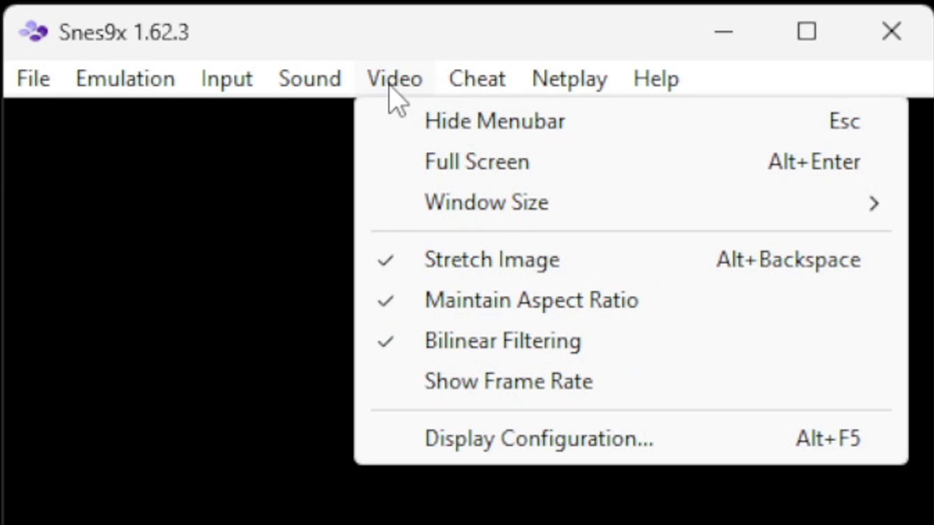
click(421, 451)
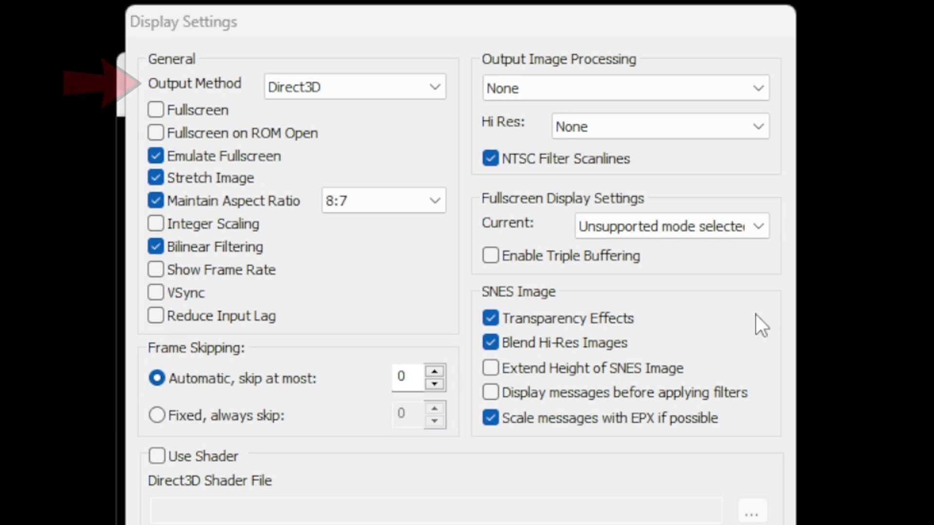
click(421, 90)
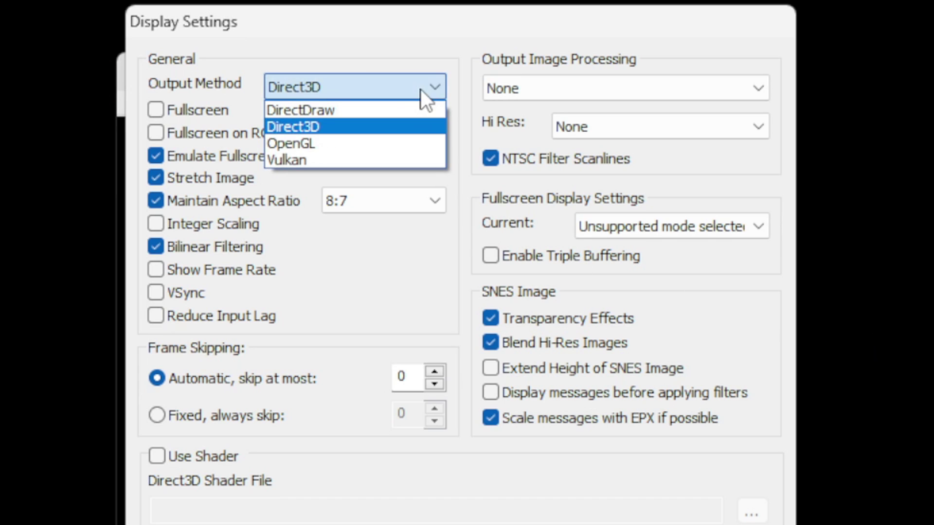
click(358, 160)
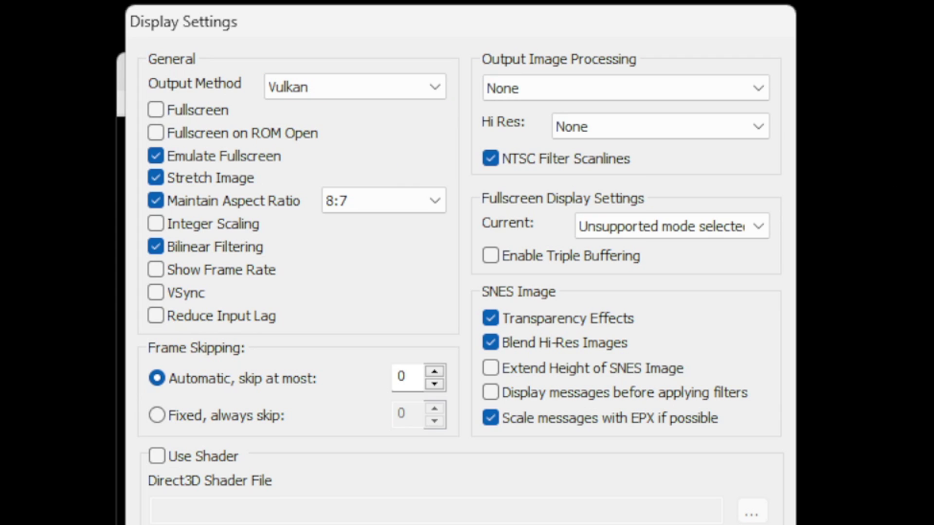
click(435, 85)
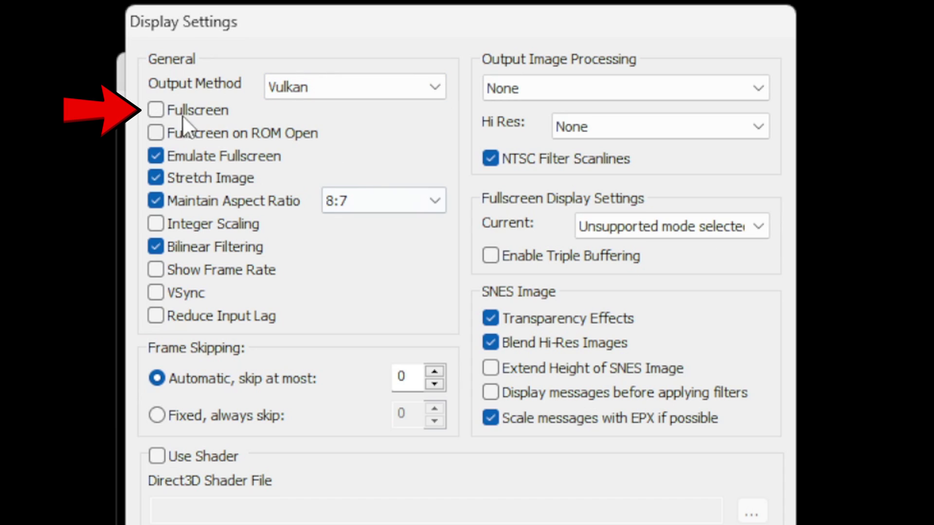
Step: Enable Fullscreen on ROM Open and leave the plain Fullscreen option turned off
click(150, 112)
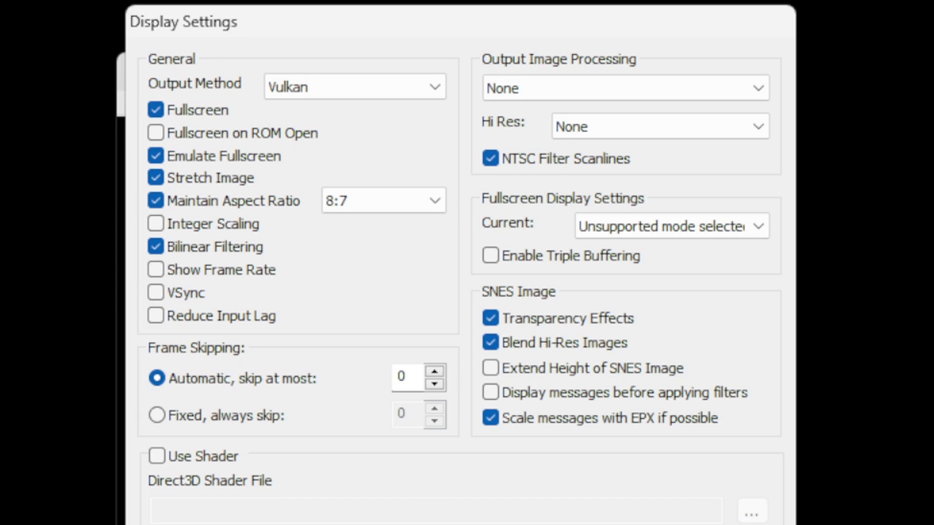
click(156, 133)
click(155, 111)
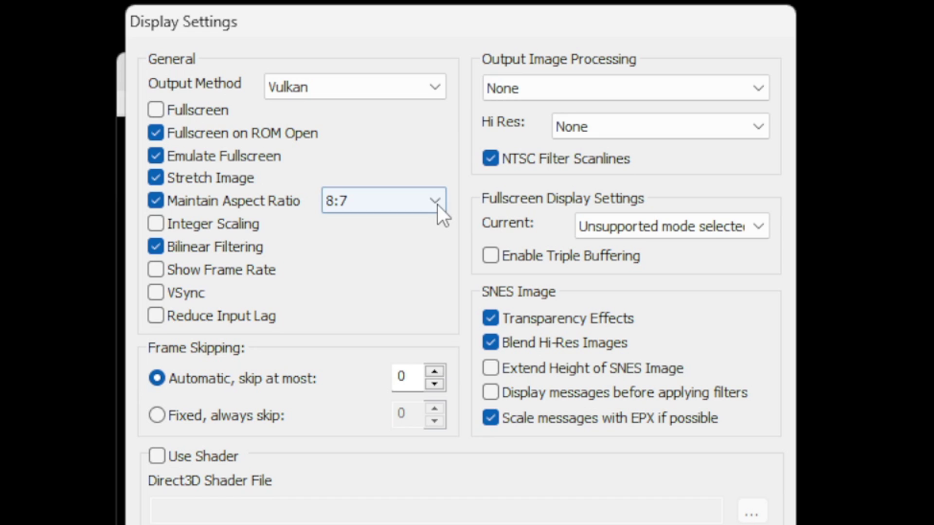
Step: Try the 4:3 setting for the maintained aspect ratio and return it to 8:7
click(436, 203)
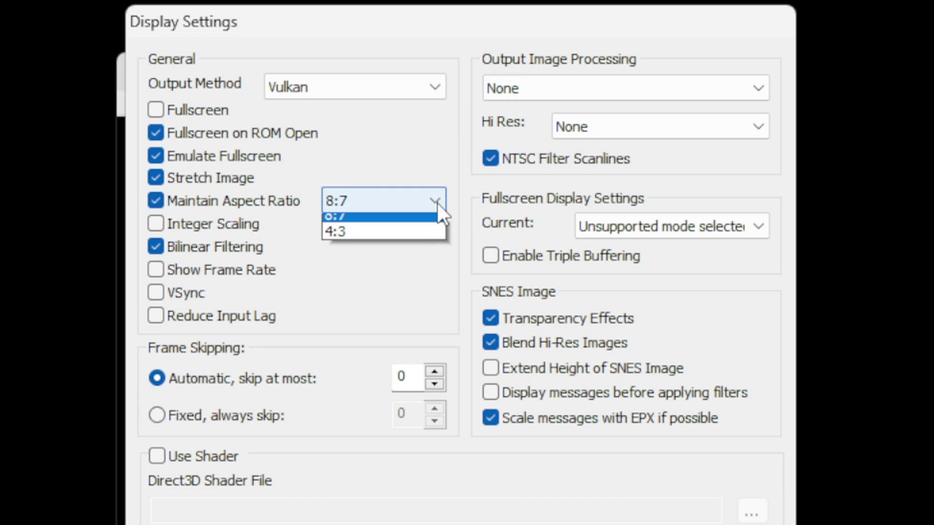
click(389, 240)
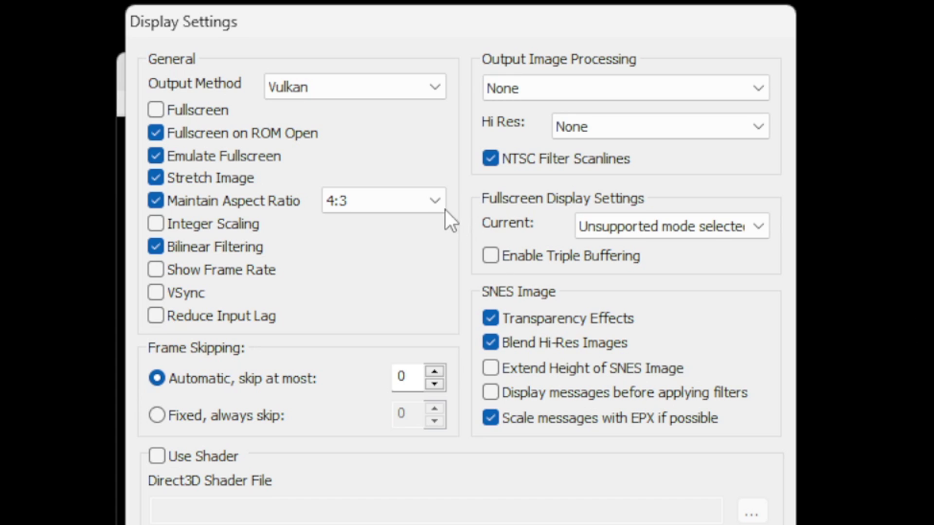
click(439, 204)
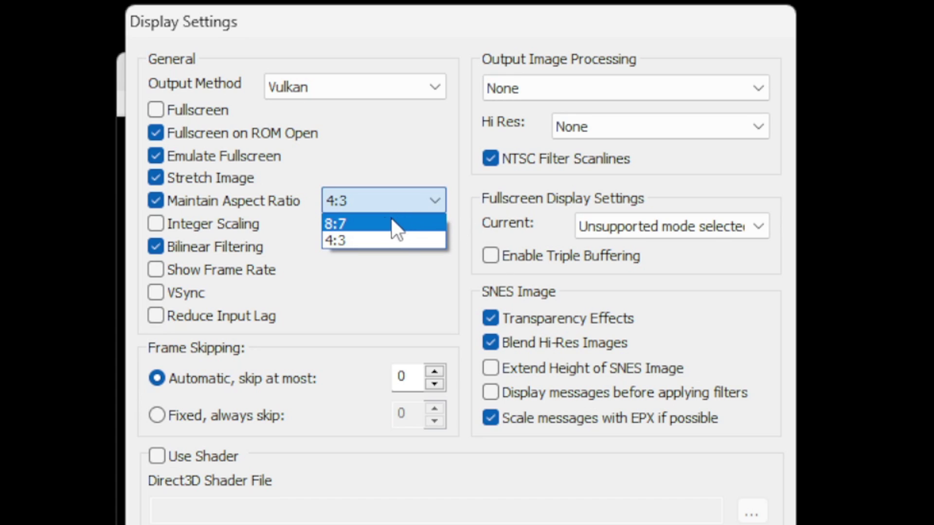
click(375, 223)
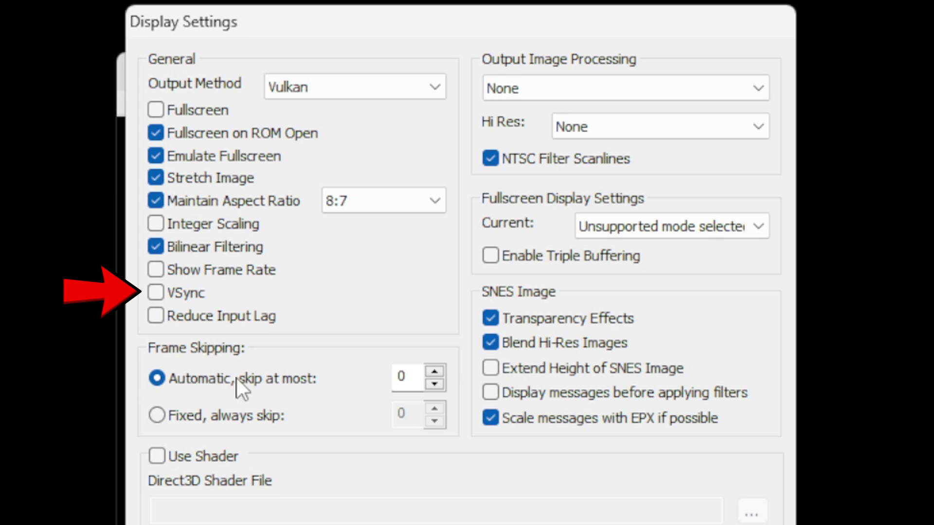
Step: Enable VSync and set both the output image processing filter and the Hi Res filter to 4xBRZ
click(156, 294)
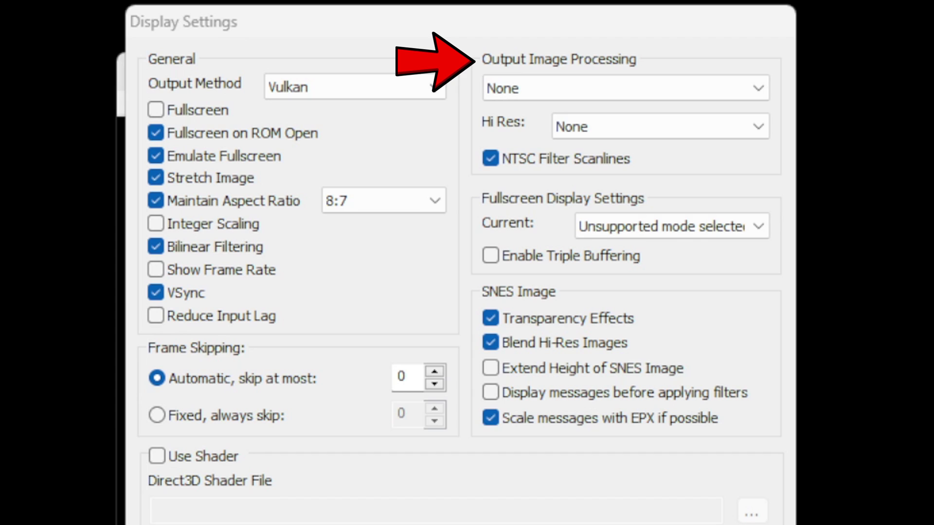
click(760, 88)
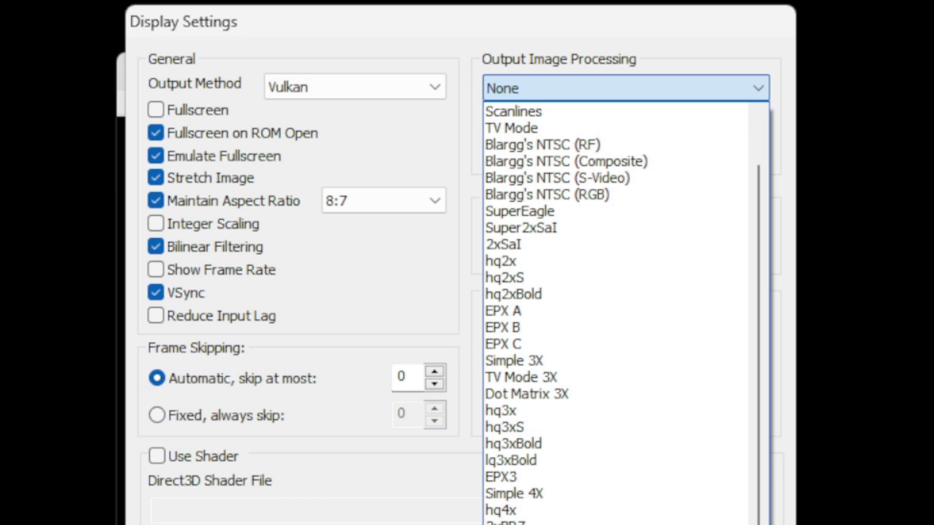
key(Return)
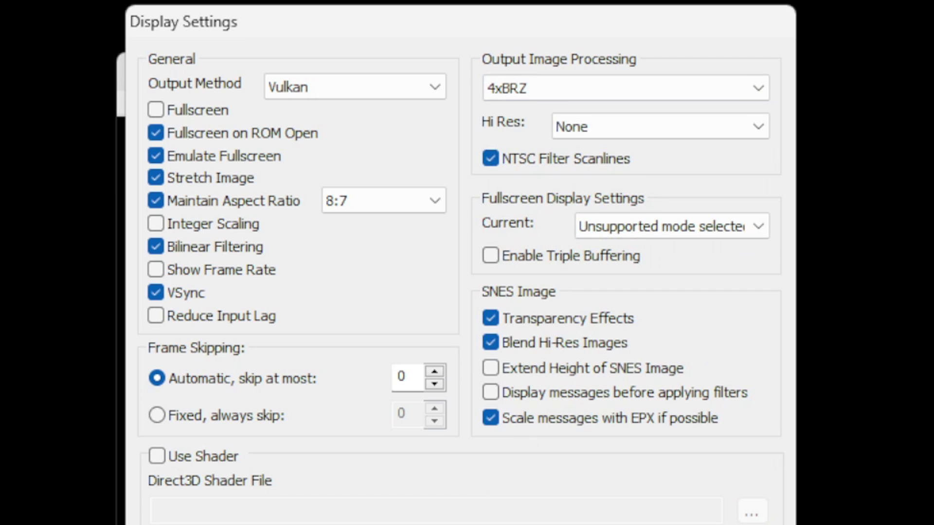
click(749, 123)
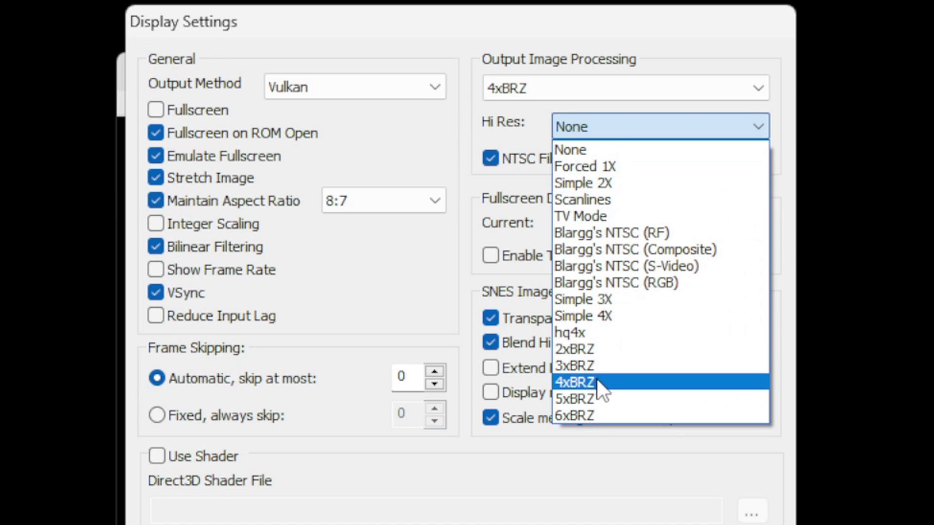
click(610, 381)
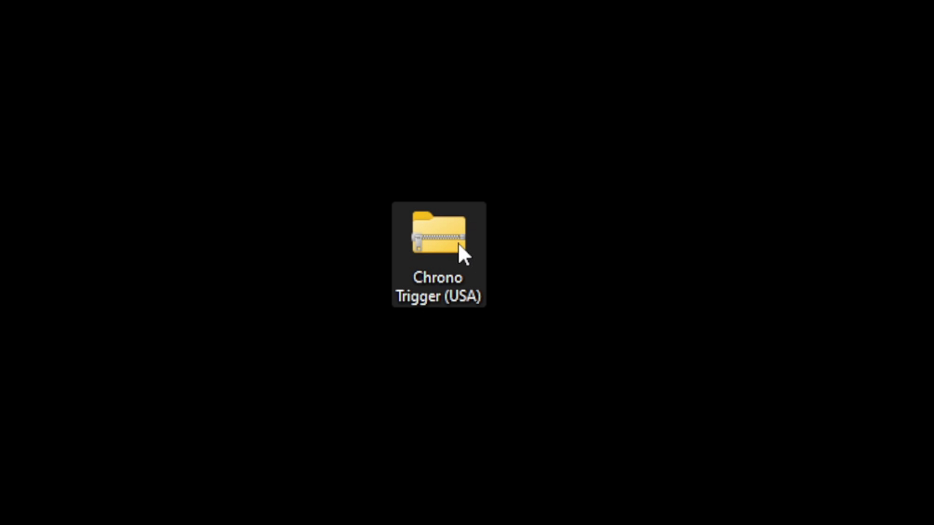
Step: Copy Chrono Trigger (USA).sfc out of its zip archive onto the desktop
double_click(451, 233)
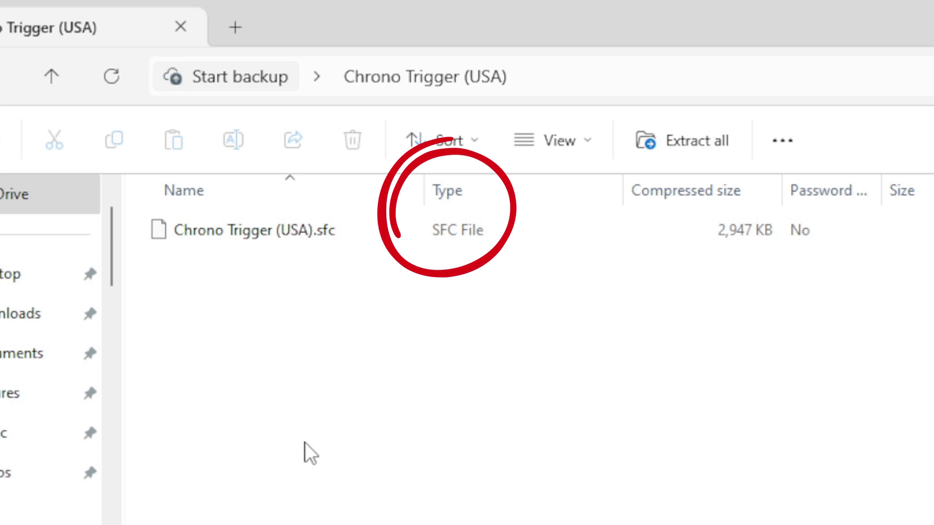
key(ctrl+a)
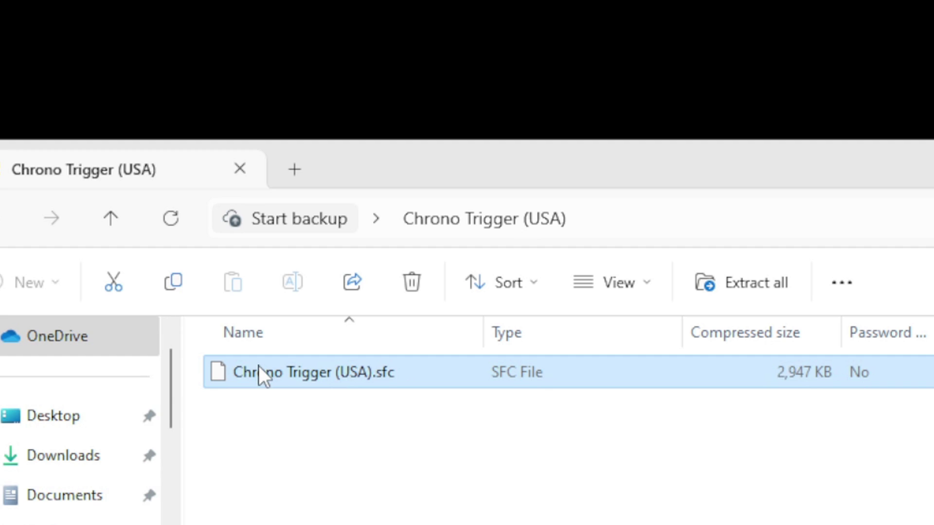
drag(200, 231, 485, 0)
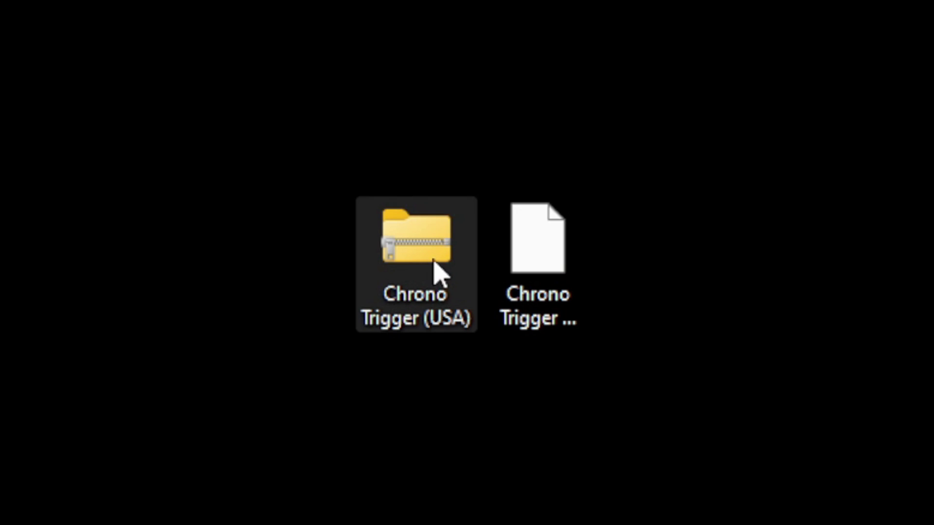
right_click(433, 267)
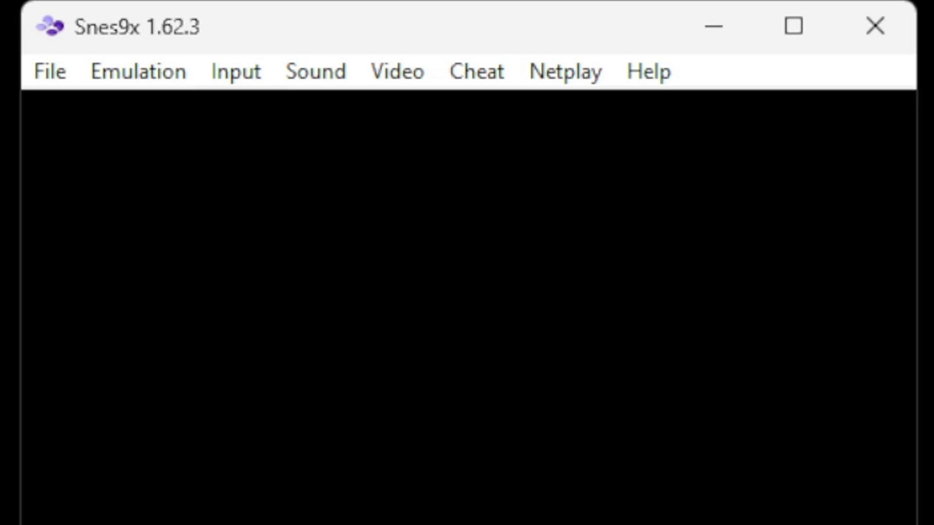
Step: Start loading a game and browse to the end of the Super Nintendo Games folder on the Emulator (F:) drive
click(47, 82)
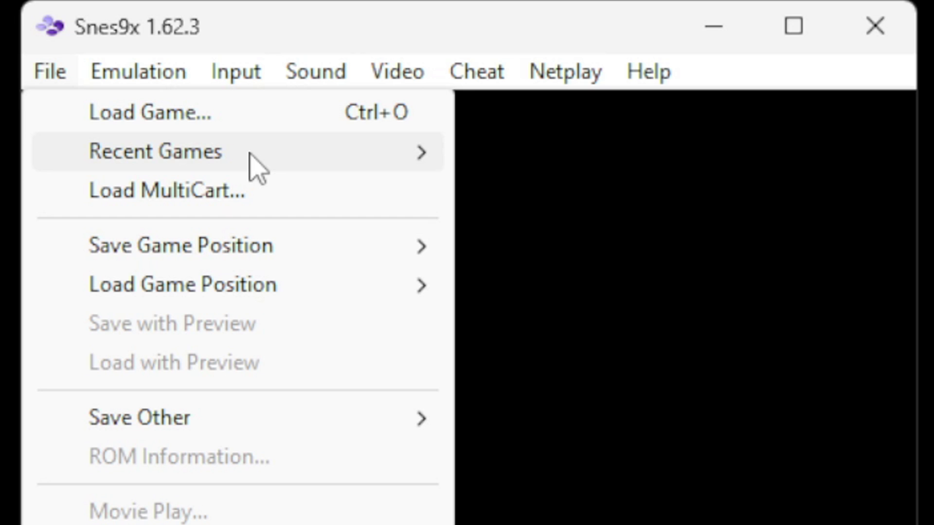
click(247, 125)
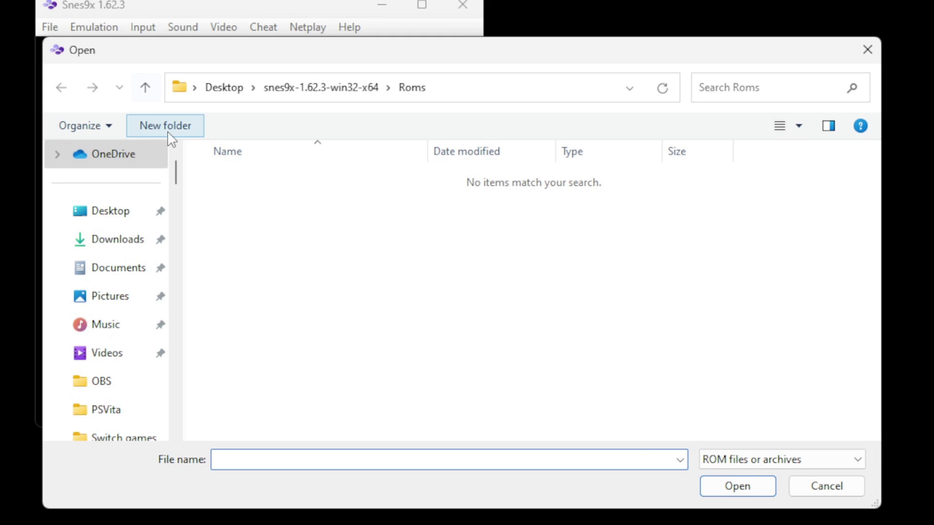
drag(177, 175, 177, 209)
click(139, 239)
scroll(715, 244, down, 2)
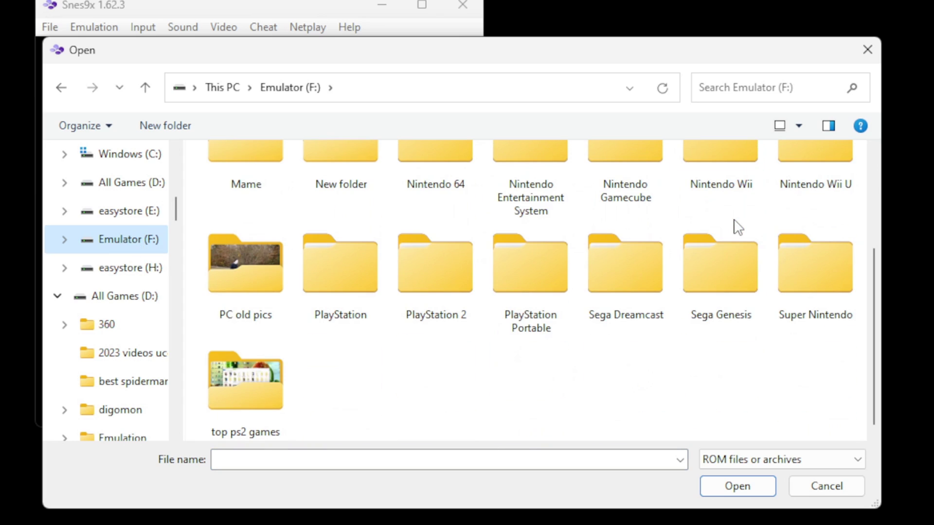
double_click(798, 259)
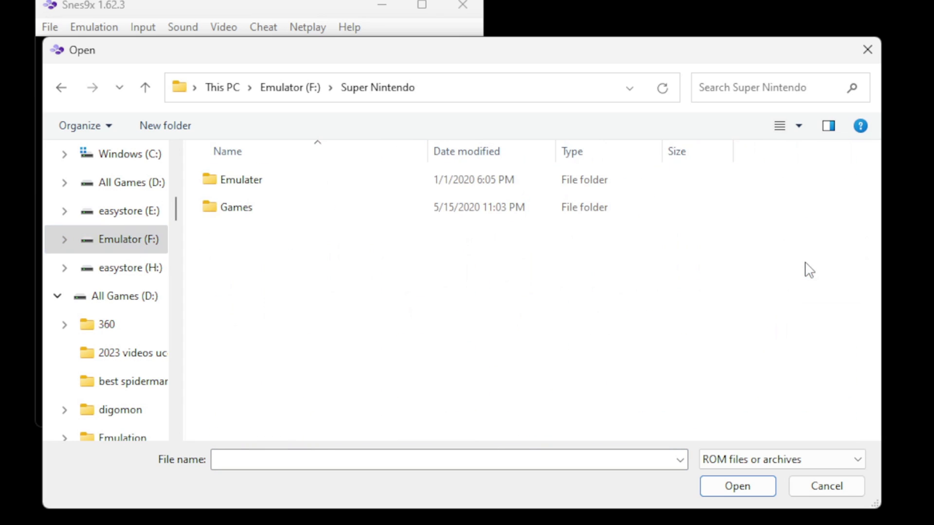
double_click(248, 212)
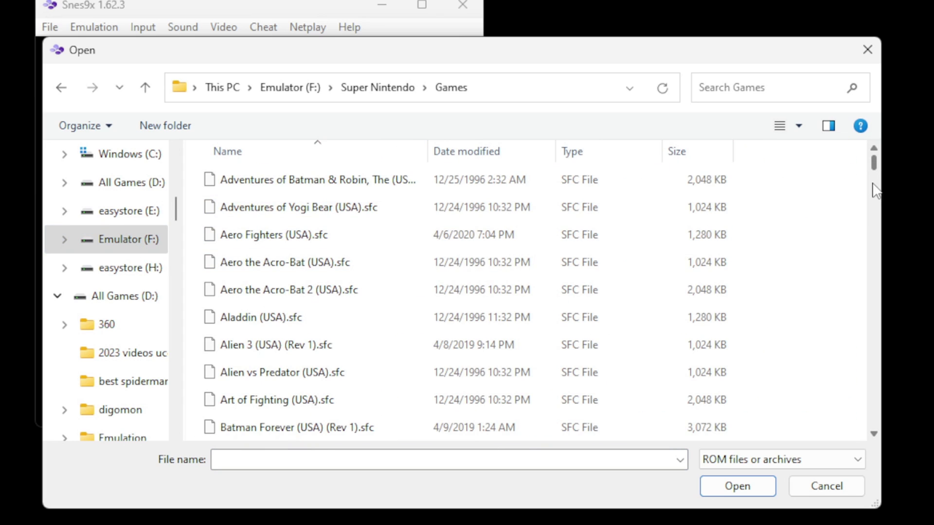
drag(876, 165, 876, 474)
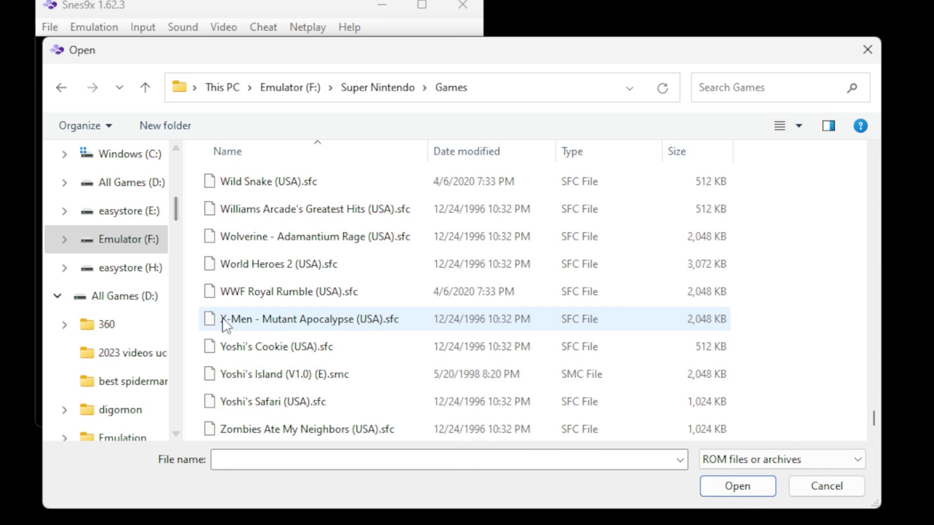